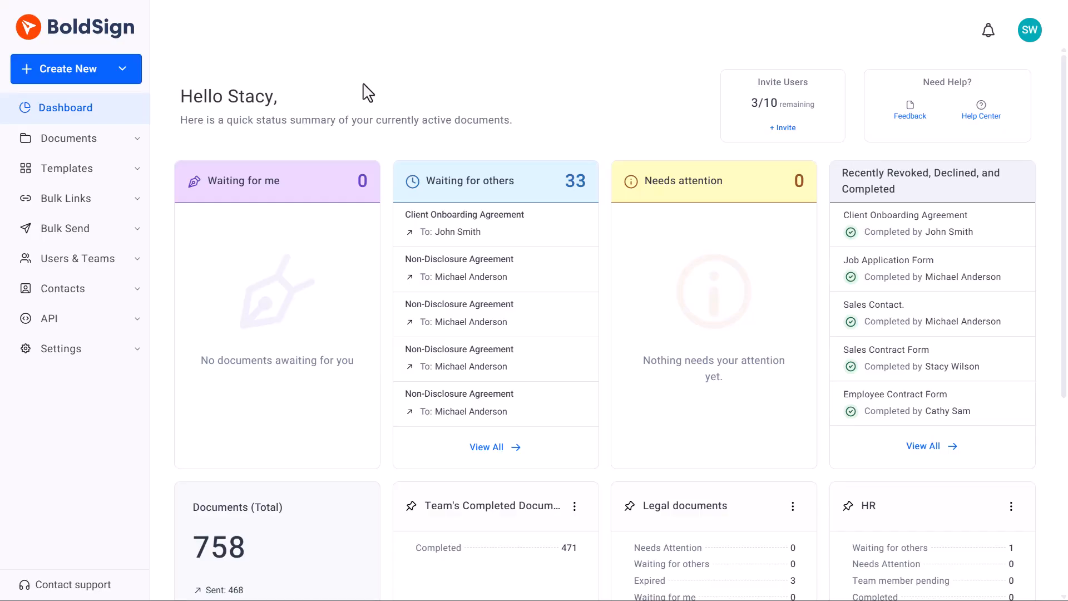
# Create a new bulk link titled 'Training Acknowledgment Form' with welcome 'Welcome to our Organization.' and thank-you 'Thank you for joining our Organization'
pyautogui.click(126, 66)
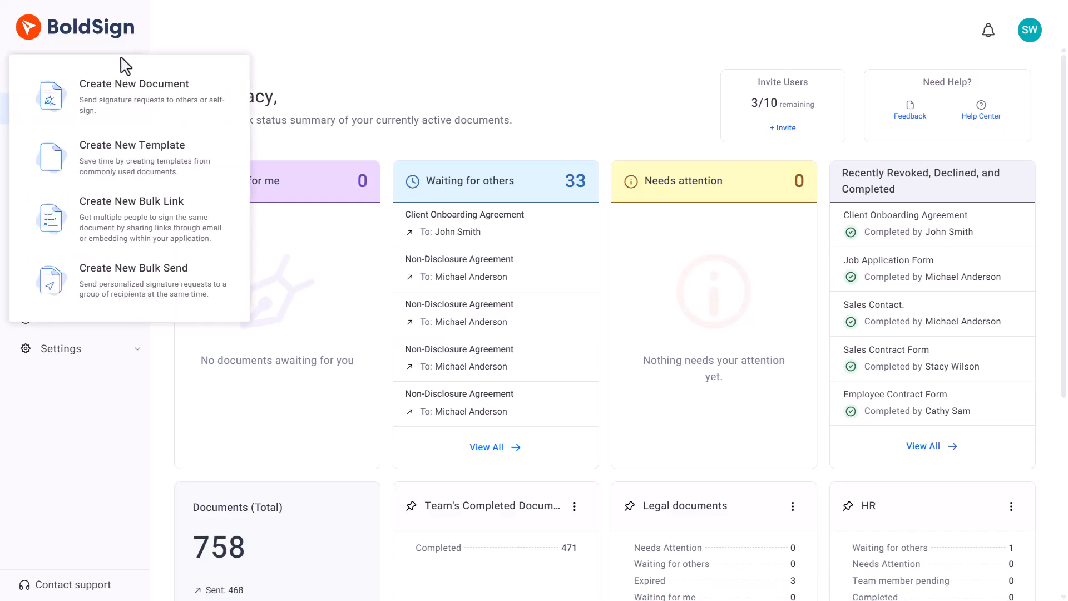
pyautogui.click(62, 232)
pyautogui.click(197, 145)
pyautogui.write('T')
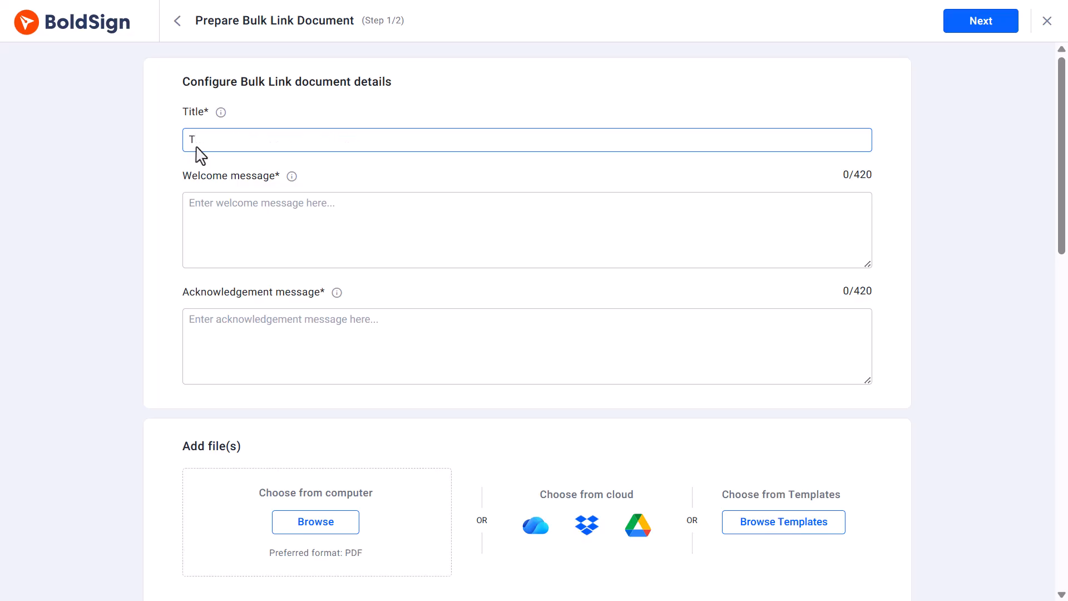
pyautogui.write('raining Acknowledgment Form')
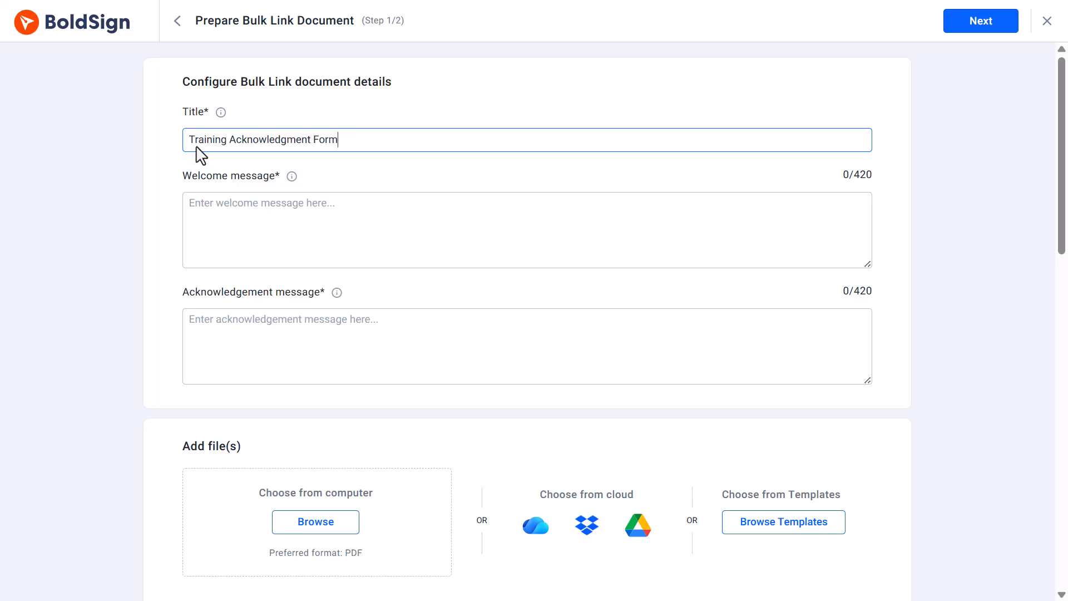
pyautogui.click(203, 215)
pyautogui.write('Wel')
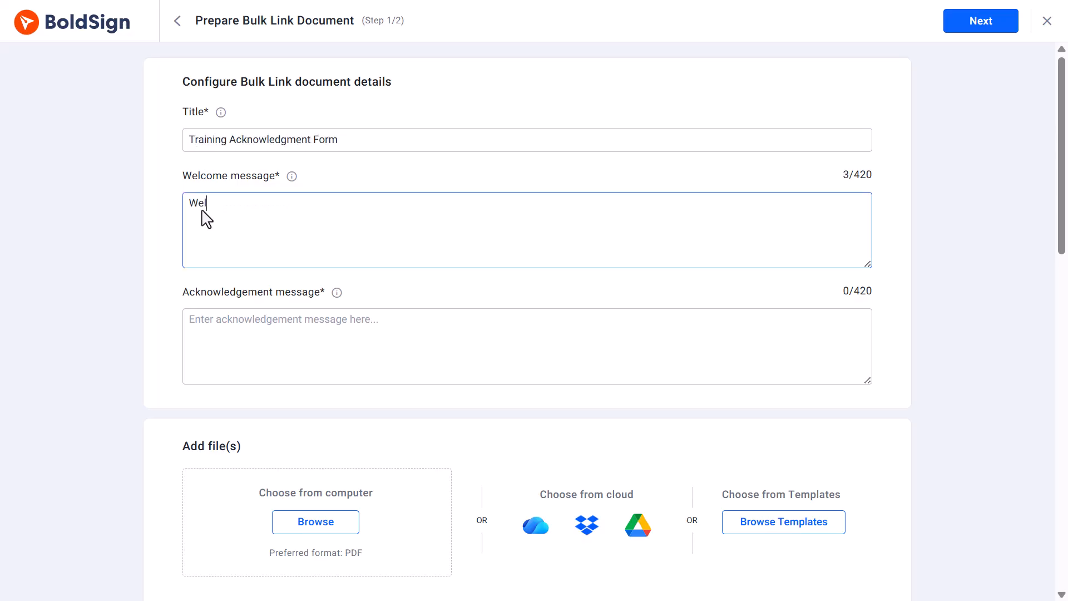
pyautogui.write('come to our Organization.')
pyautogui.click(207, 335)
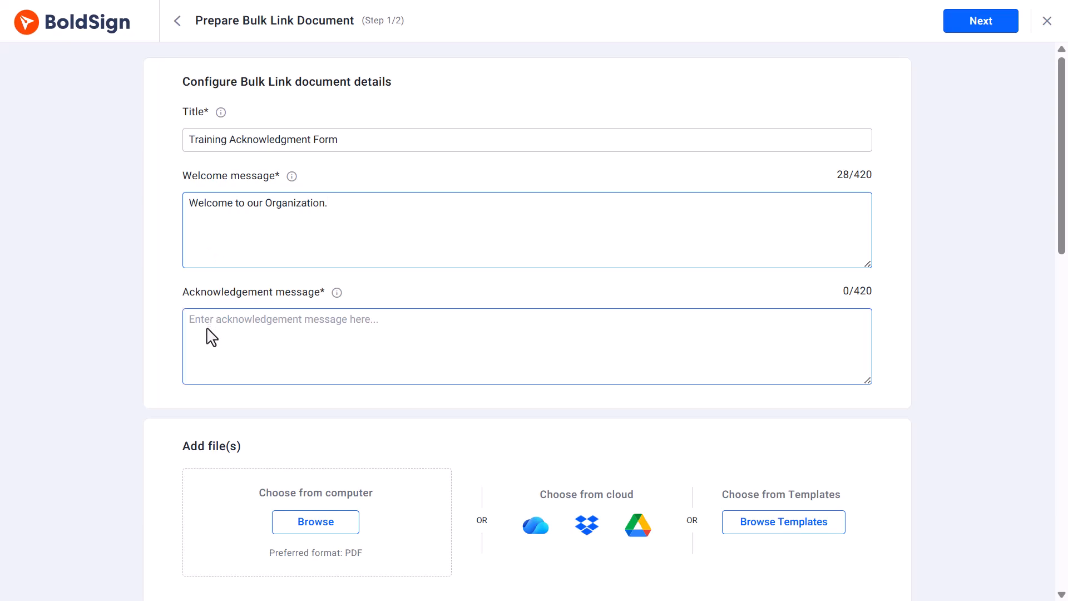
pyautogui.write('Thank you for joining our Organization')
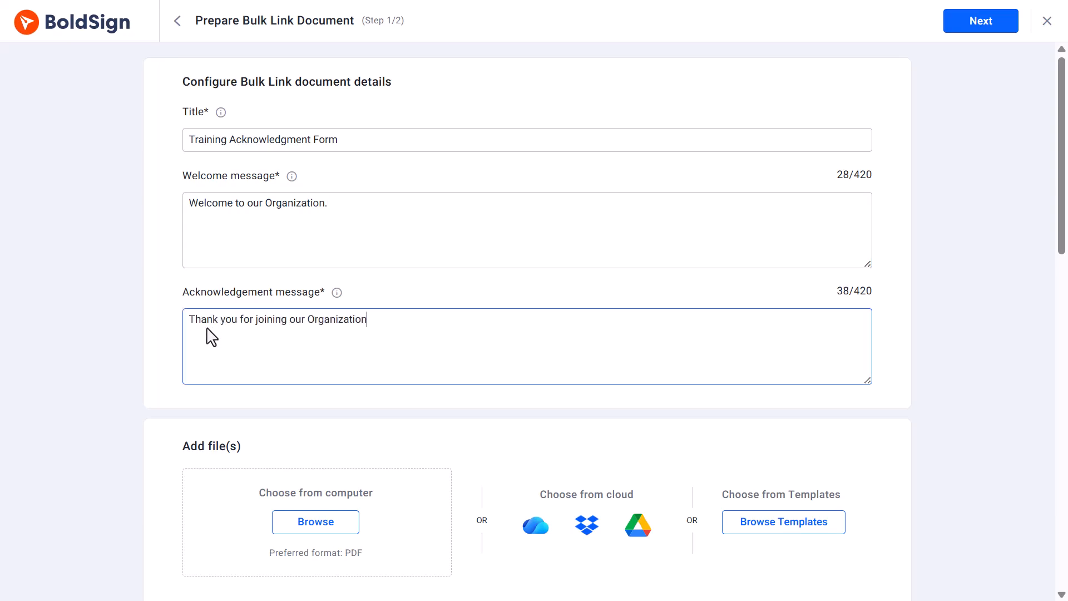
# Attach the Training Acknowledgment Form.pdf file to the bulk link
pyautogui.scroll(-5, 212, 337)
pyautogui.click(288, 281)
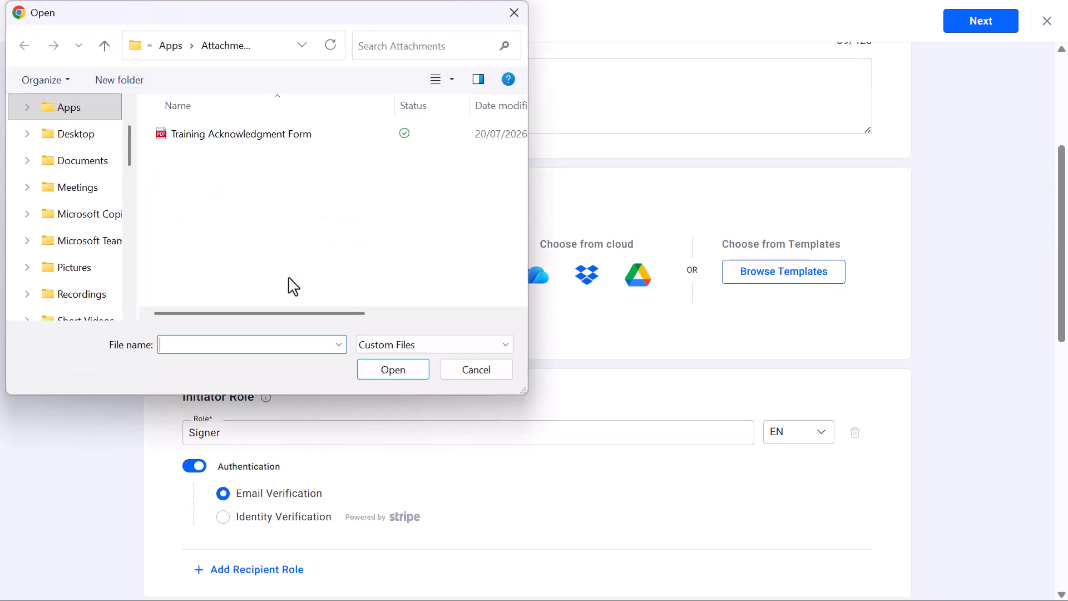
pyautogui.doubleClick(201, 135)
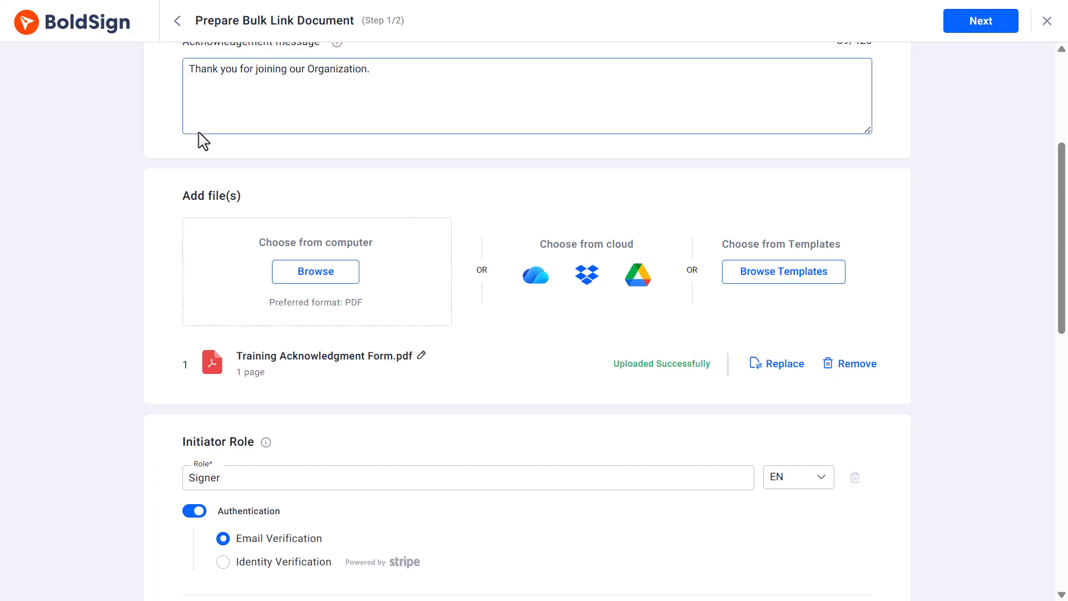
pyautogui.scroll(-5, 202, 139)
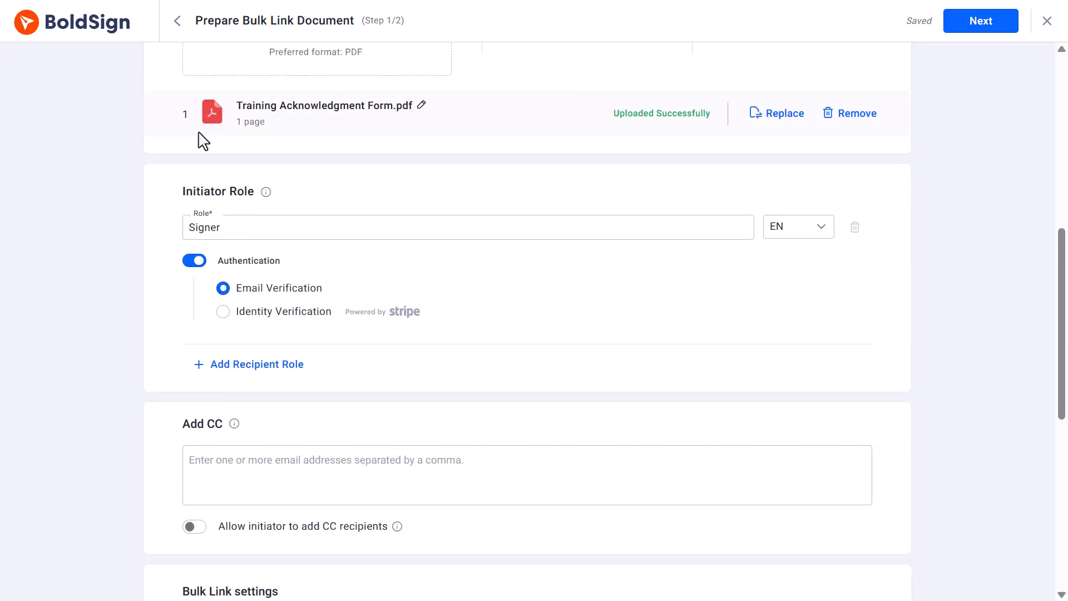
# Rename the signer role from Signer to Employee
pyautogui.click(233, 230)
pyautogui.press('BackSpace')
pyautogui.press('BackSpace')
pyautogui.press('BackSpace')
pyautogui.press('BackSpace')
pyautogui.press('BackSpace')
pyautogui.press('BackSpace')
pyautogui.write('E')
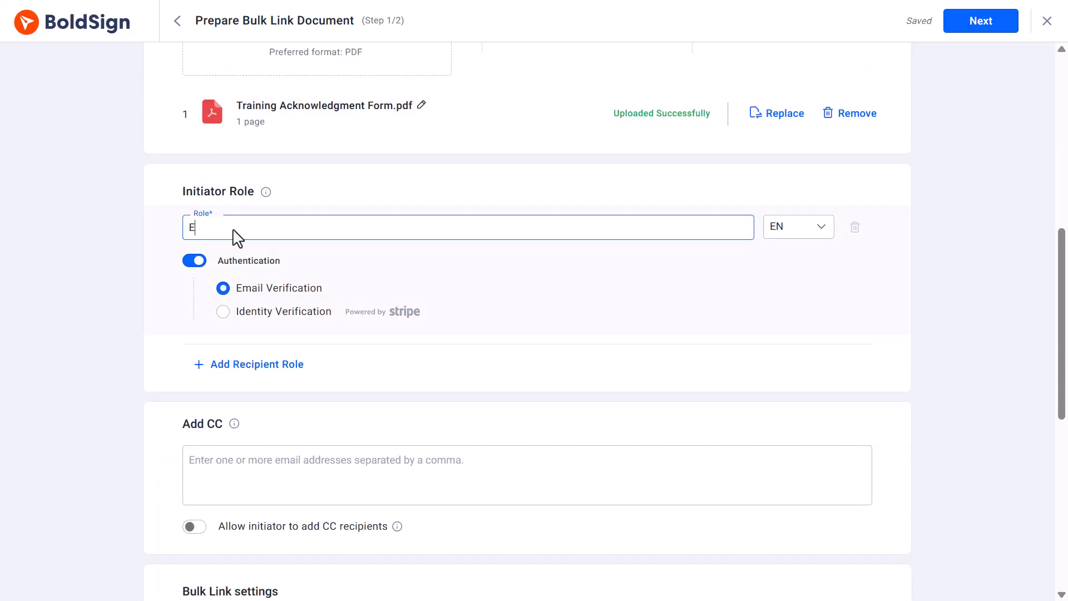
pyautogui.write('mployee')
pyautogui.click(315, 191)
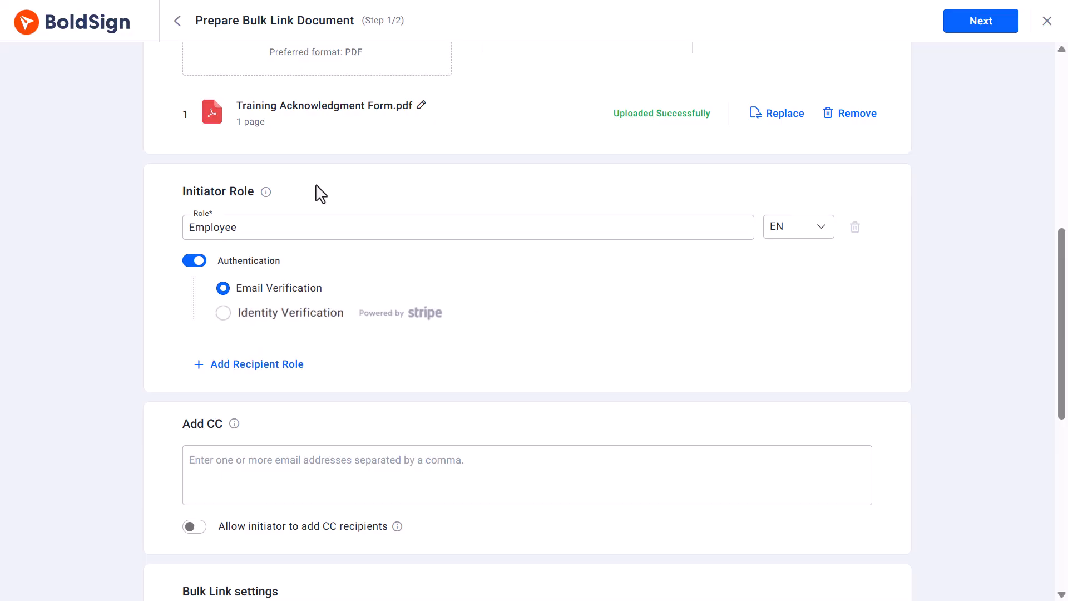
# Switch verification to Identity Verification and review its settings without changes
pyautogui.click(223, 312)
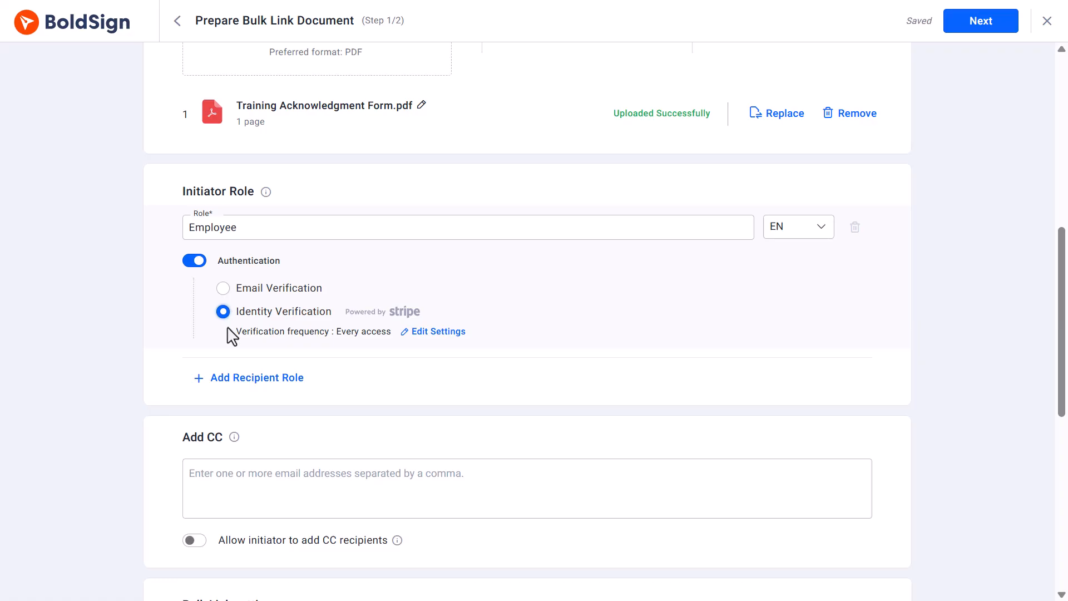
pyautogui.click(425, 332)
pyautogui.scroll(-4, 426, 335)
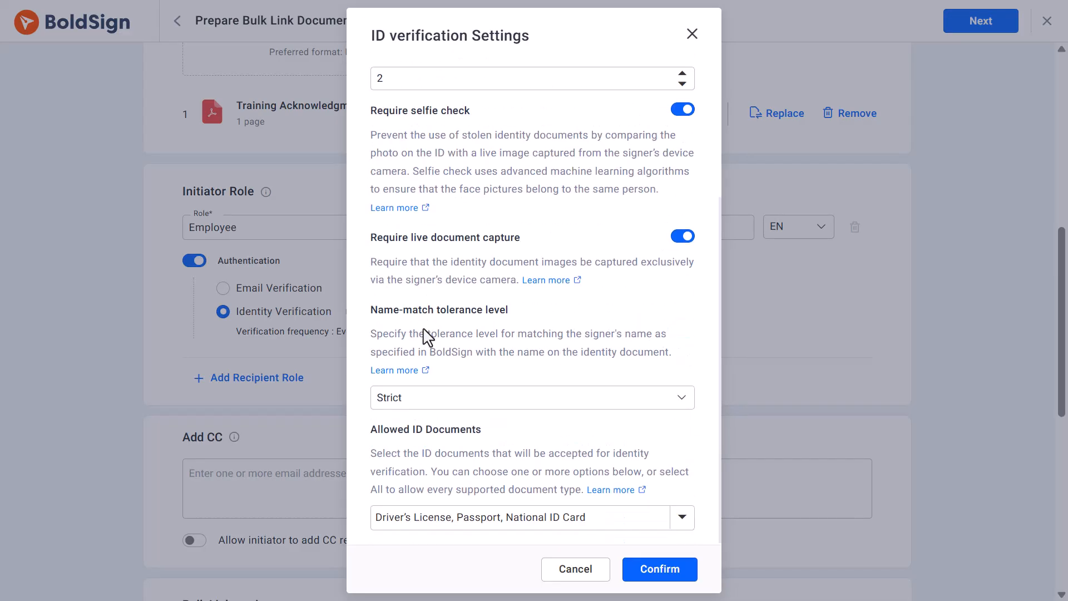
pyautogui.scroll(4, 425, 335)
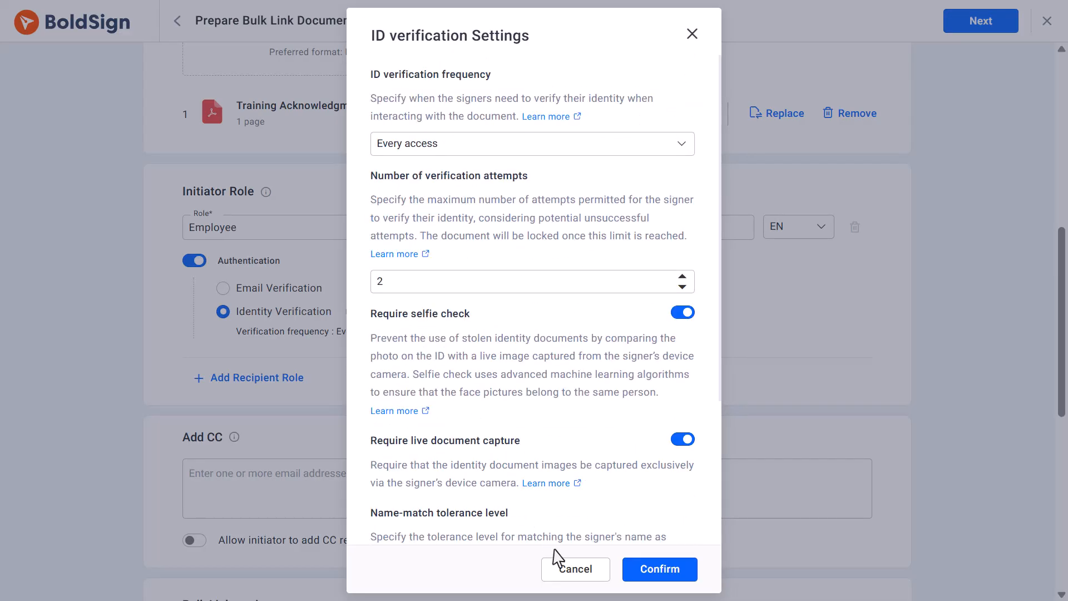
pyautogui.click(565, 571)
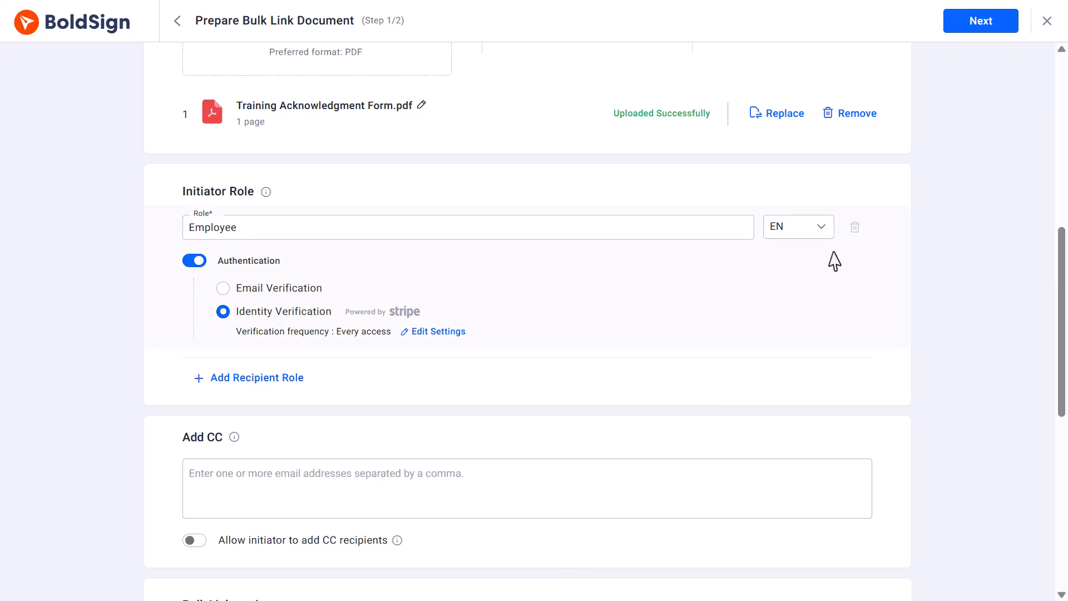
# Place a signature field beside 'Employee's Signature:' and create the Training Acknowledgment Form bulk link
pyautogui.click(956, 25)
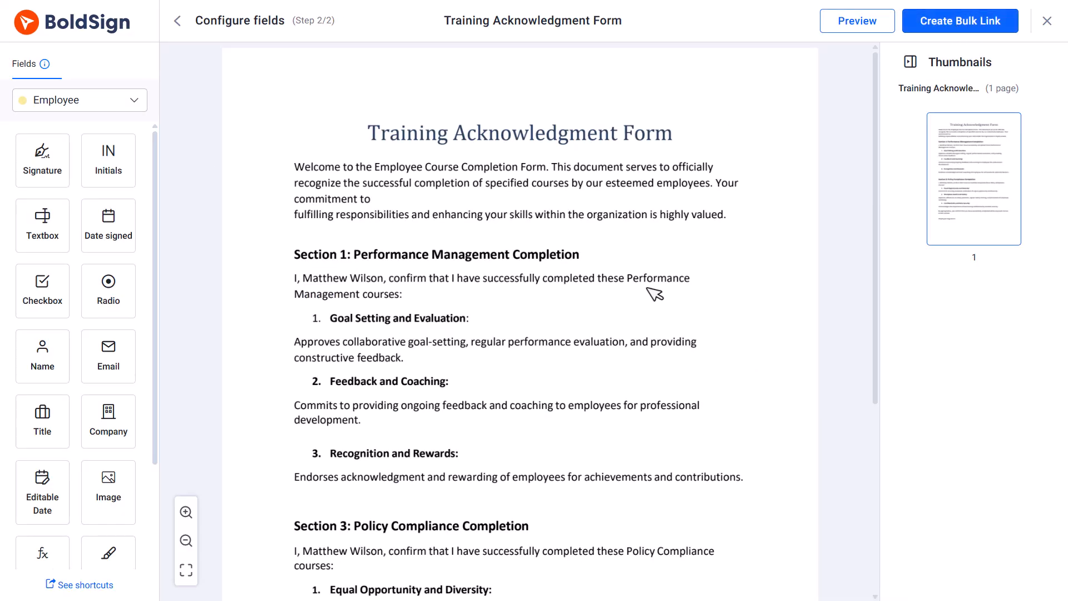
pyautogui.scroll(-5, 583, 312)
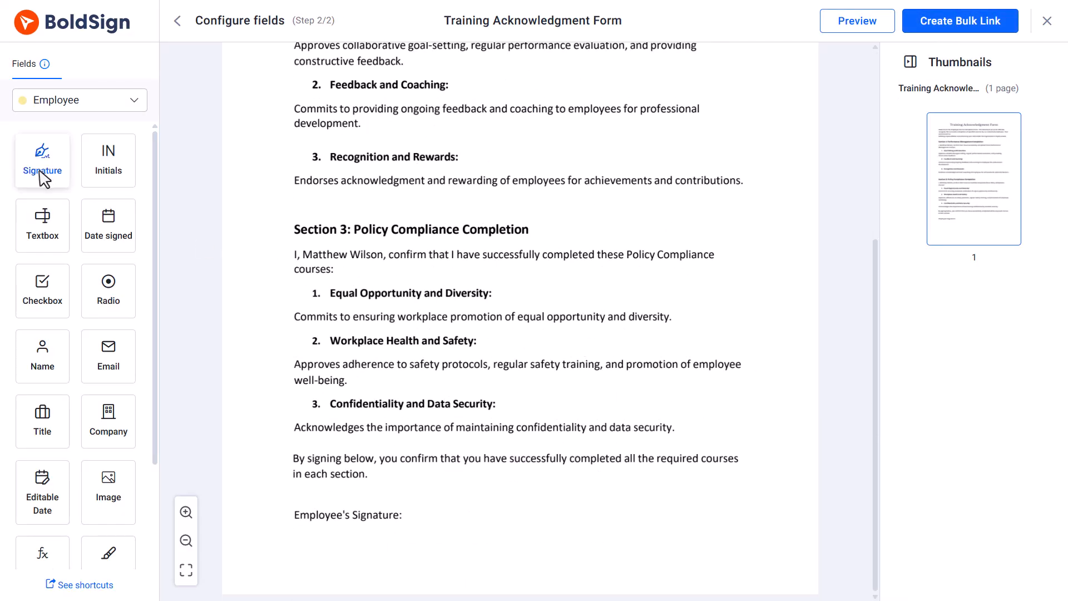
pyautogui.moveTo(43, 174)
pyautogui.mouseDown()
pyautogui.moveTo(429, 537)
pyautogui.moveTo(454, 526)
pyautogui.mouseUp()
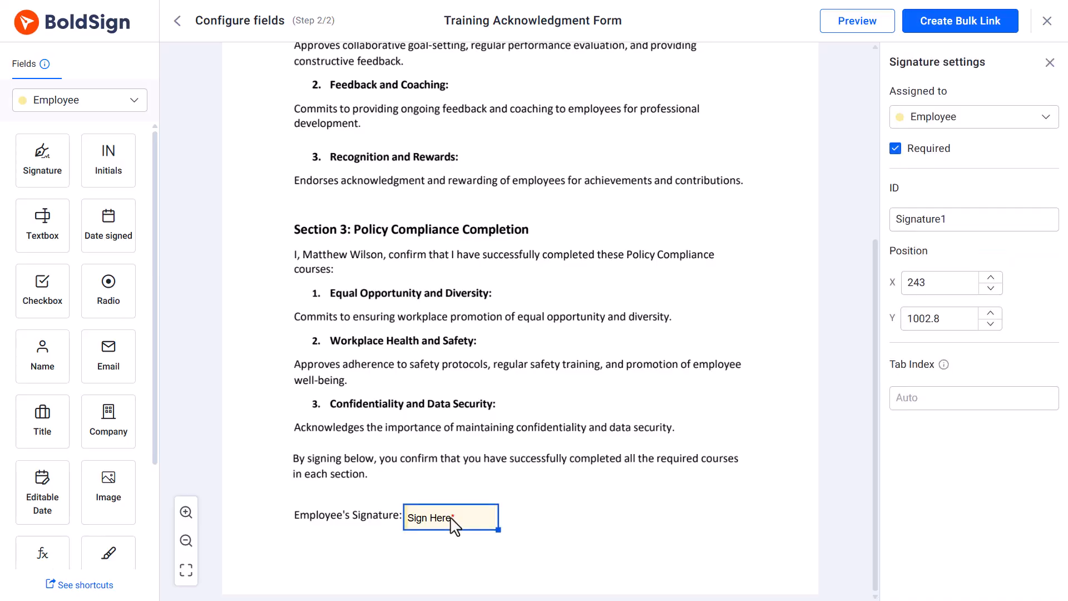
pyautogui.click(930, 22)
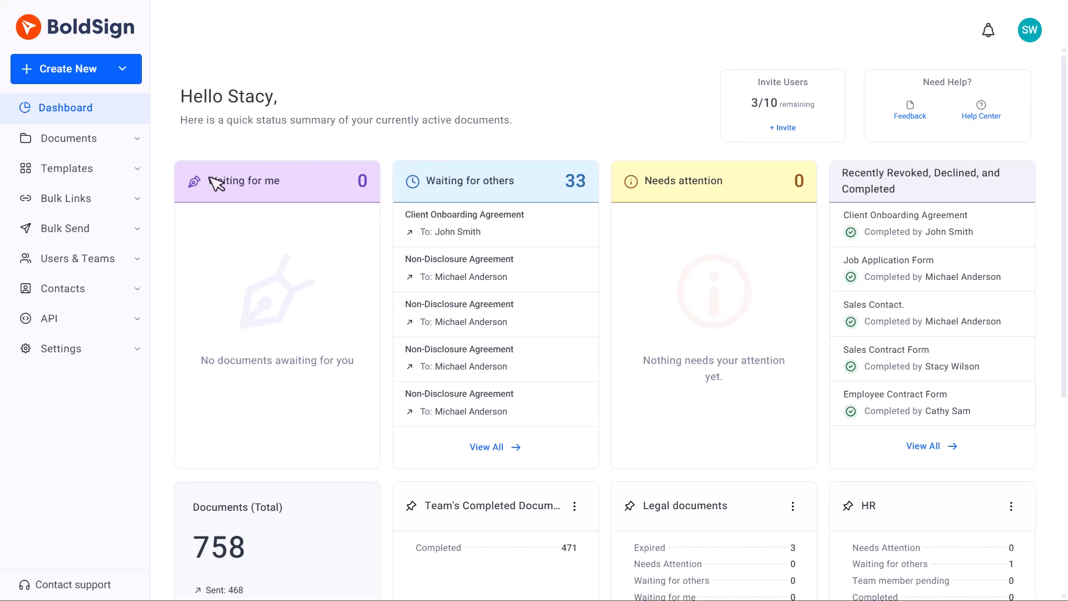
# Open the Non-Disclosure Agreement bulk link from My Bulk Links for editing
pyautogui.click(129, 201)
pyautogui.click(117, 226)
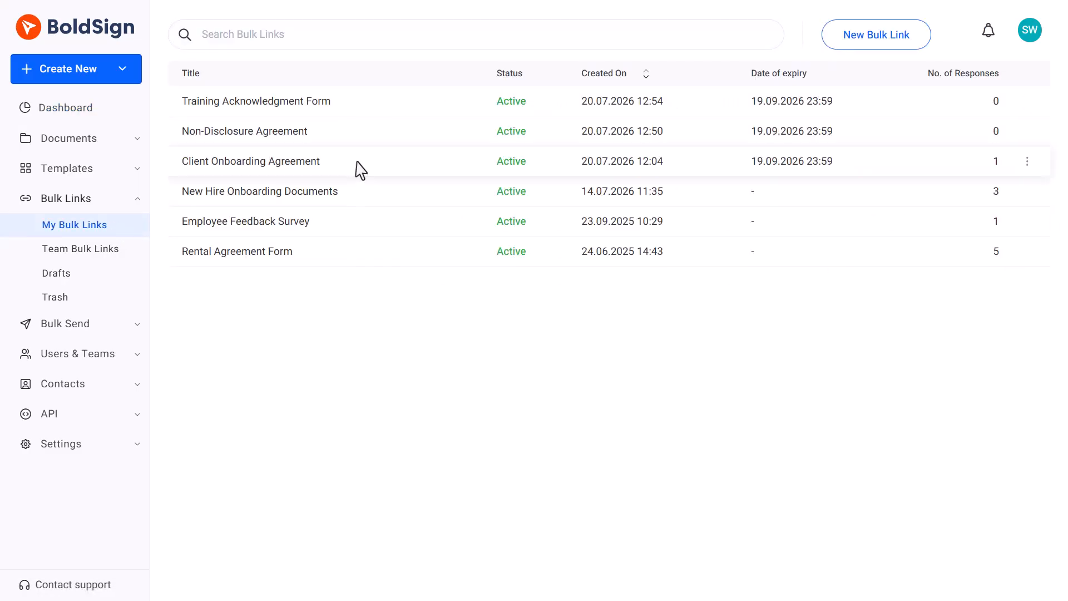
pyautogui.click(356, 139)
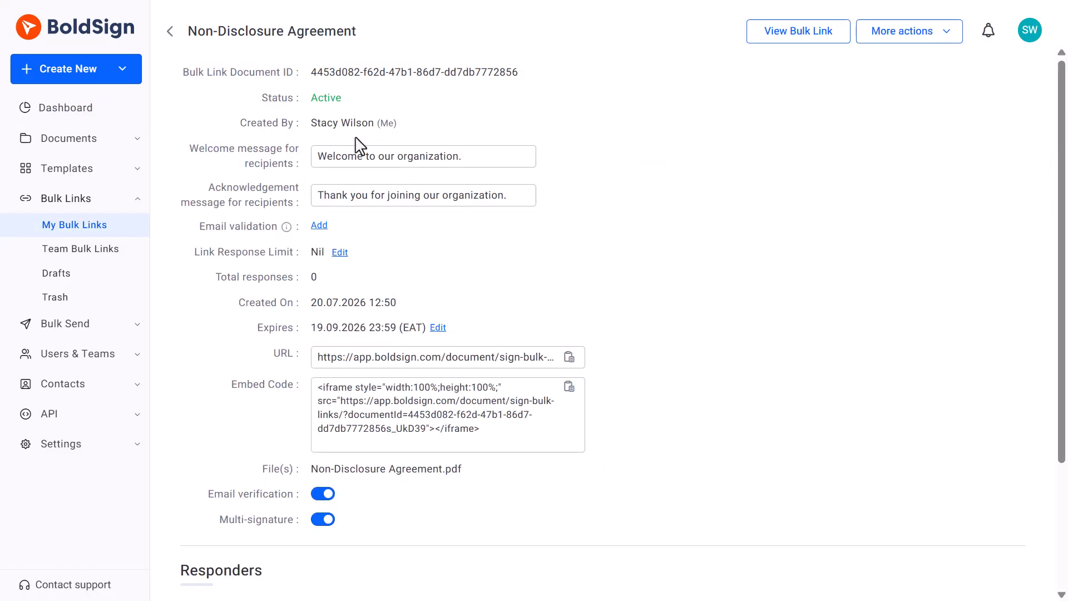
pyautogui.click(944, 39)
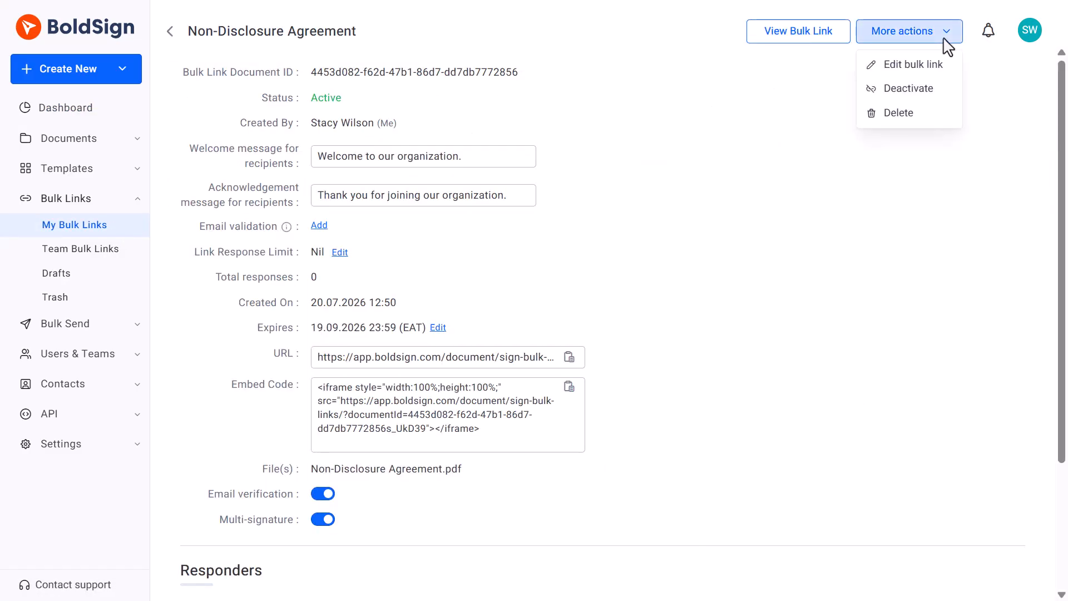
pyautogui.click(932, 64)
# Require Identity Verification for the Vendor role and save the edited bulk link
pyautogui.scroll(-10, 868, 243)
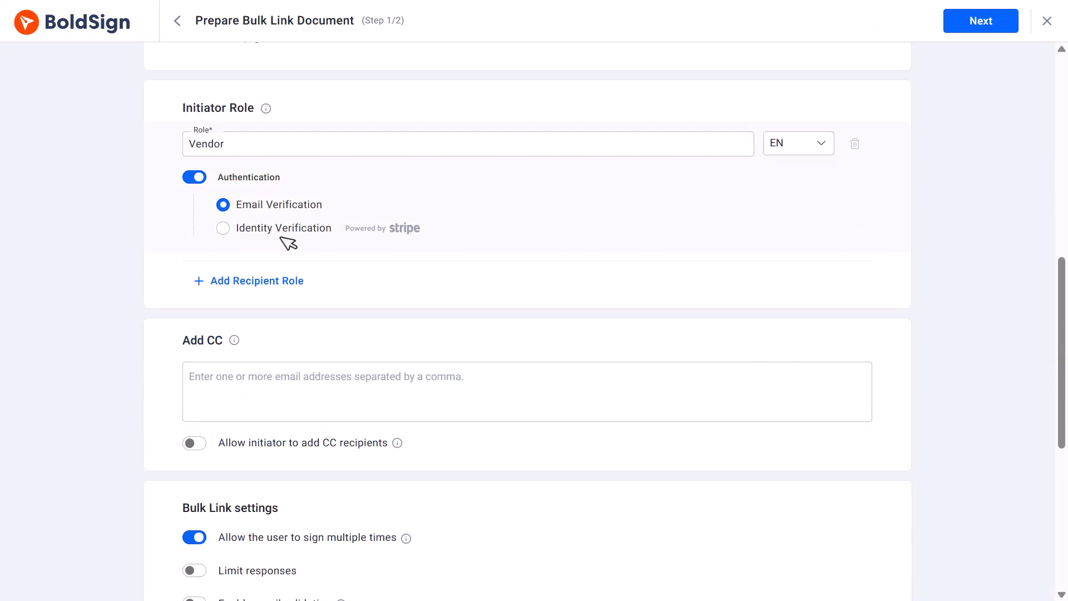
pyautogui.click(223, 228)
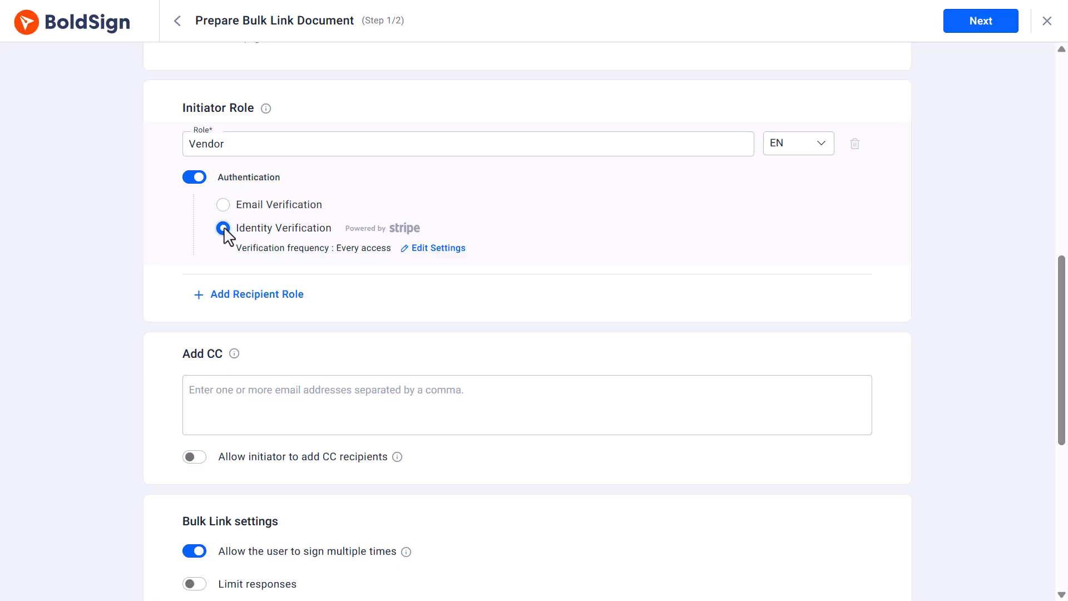
pyautogui.click(965, 27)
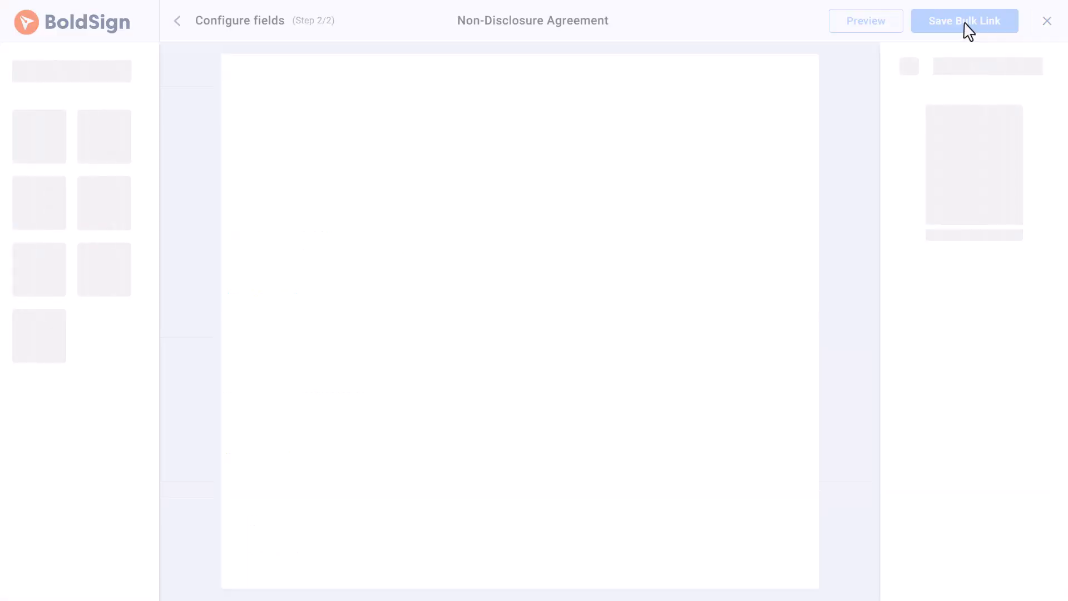
pyautogui.scroll(-15, 716, 334)
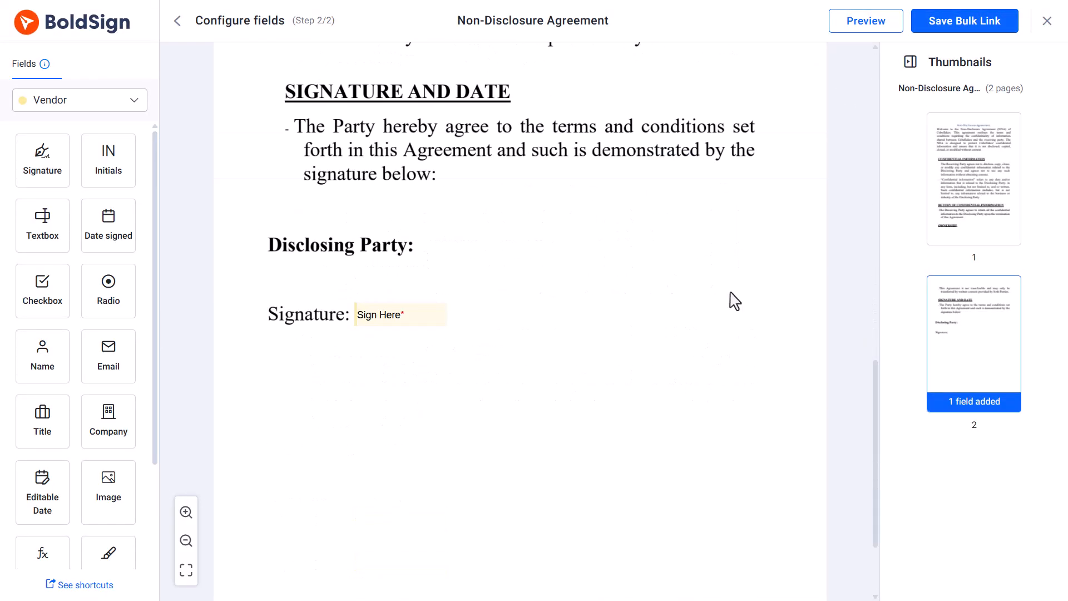
pyautogui.click(946, 21)
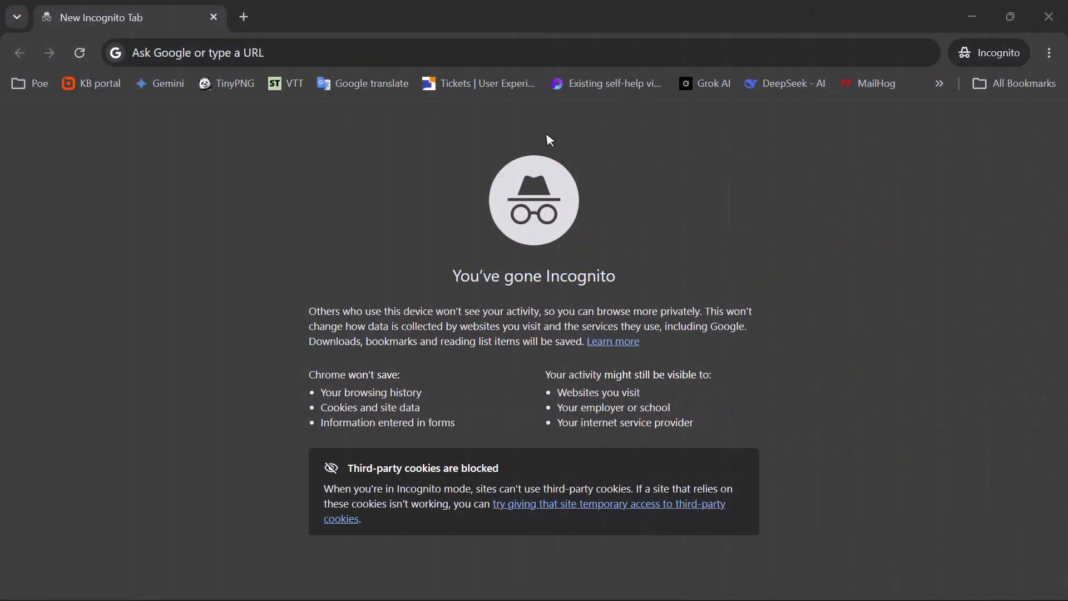
# Open the bulk signing link in an incognito tab and submit the signer's name and e-mail
pyautogui.click(444, 54)
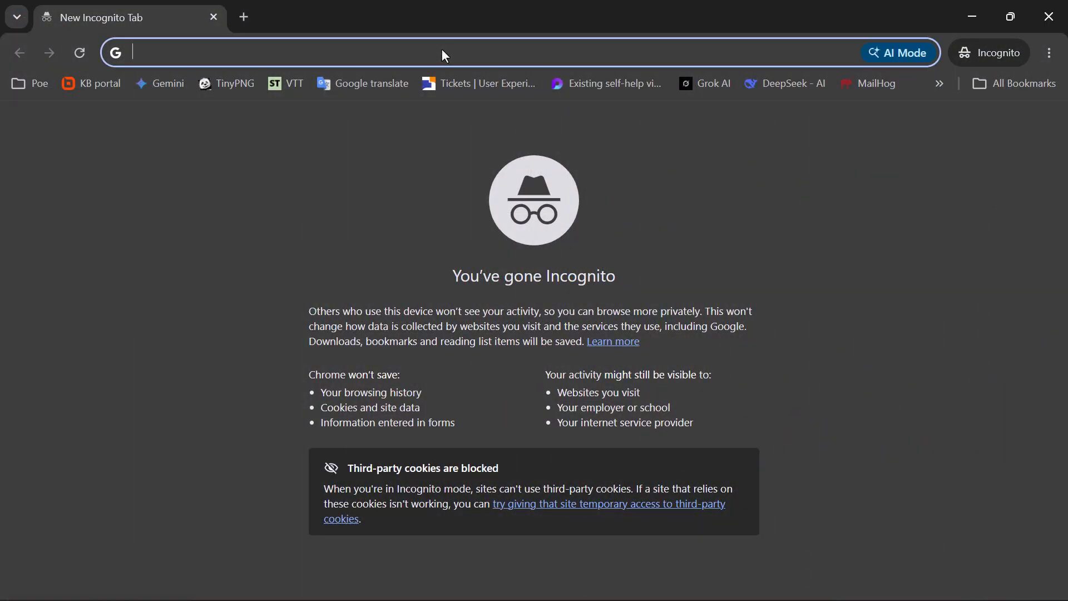
pyautogui.write('https://app.boldsign.com/document/sign-bulk-links/?documentId=7de9d365-1dc4-4a96-8f4b-459908324f34s_rgE4v')
pyautogui.press('Return')
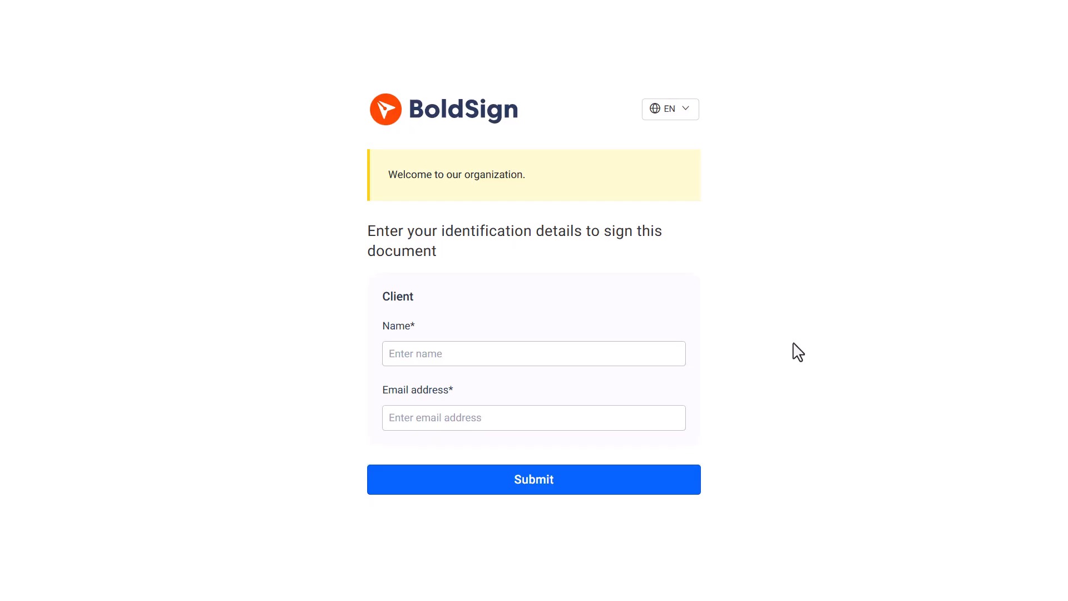
pyautogui.click(527, 347)
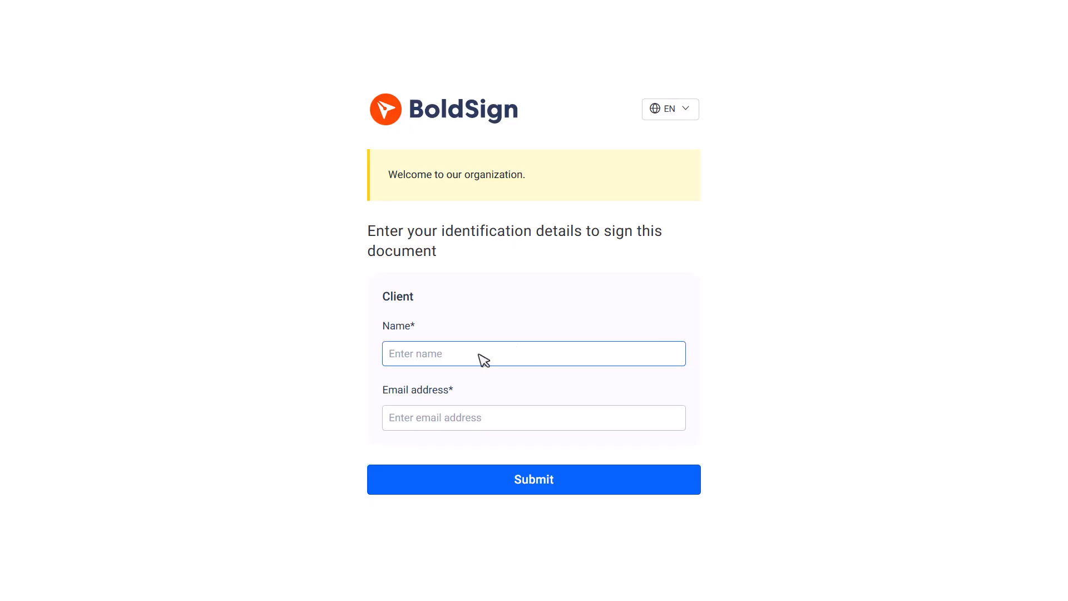
pyautogui.write('John Doe')
pyautogui.click(474, 422)
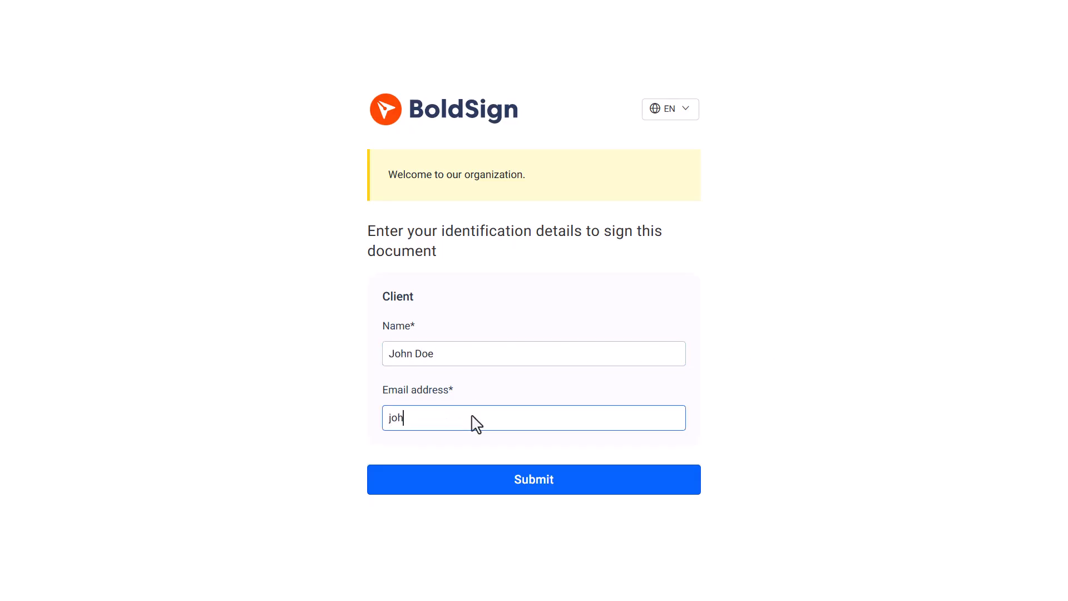
pyautogui.click(526, 489)
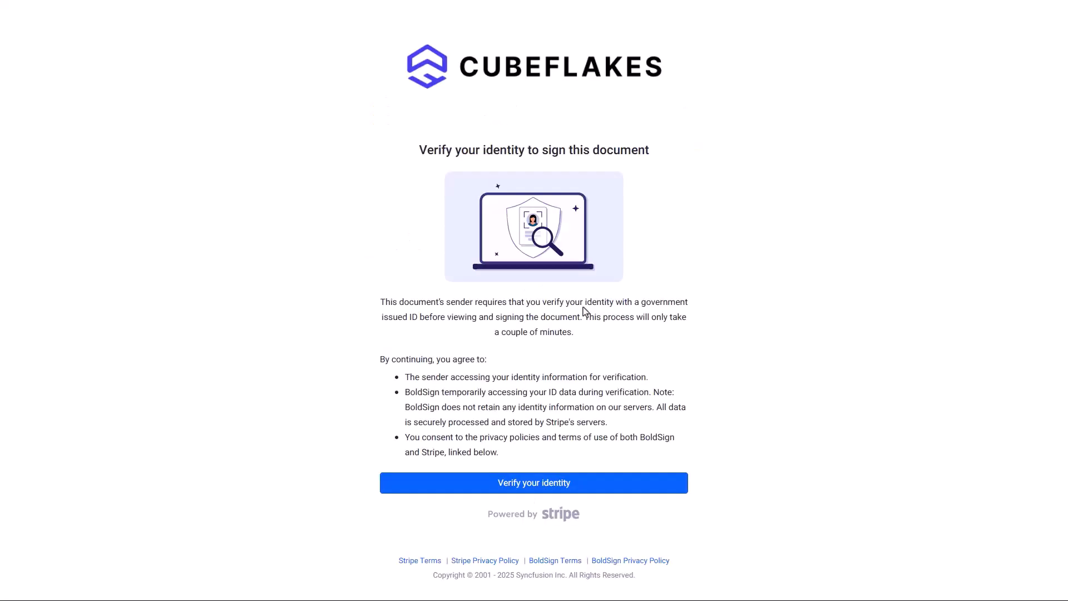
# Complete Stripe identity verification on this computer: scan ID front and back, then the selfie
pyautogui.click(582, 486)
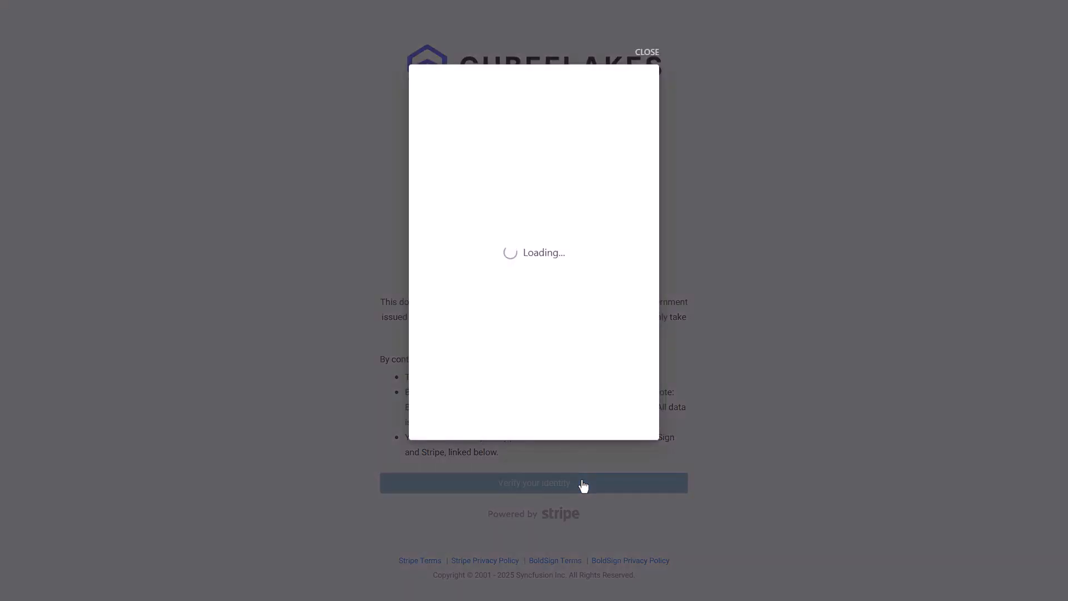
pyautogui.click(556, 385)
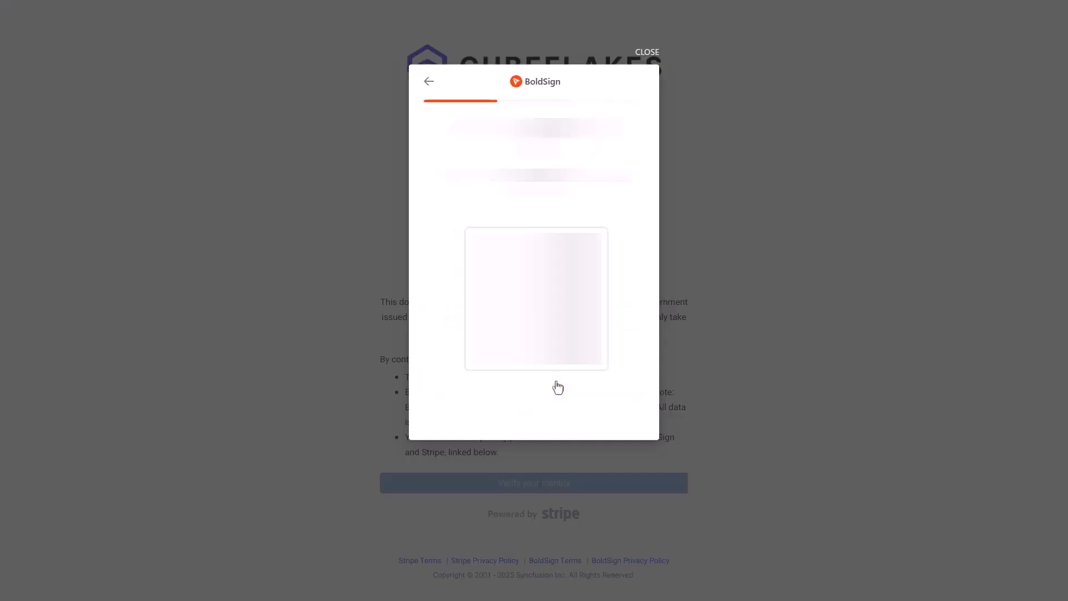
pyautogui.click(547, 413)
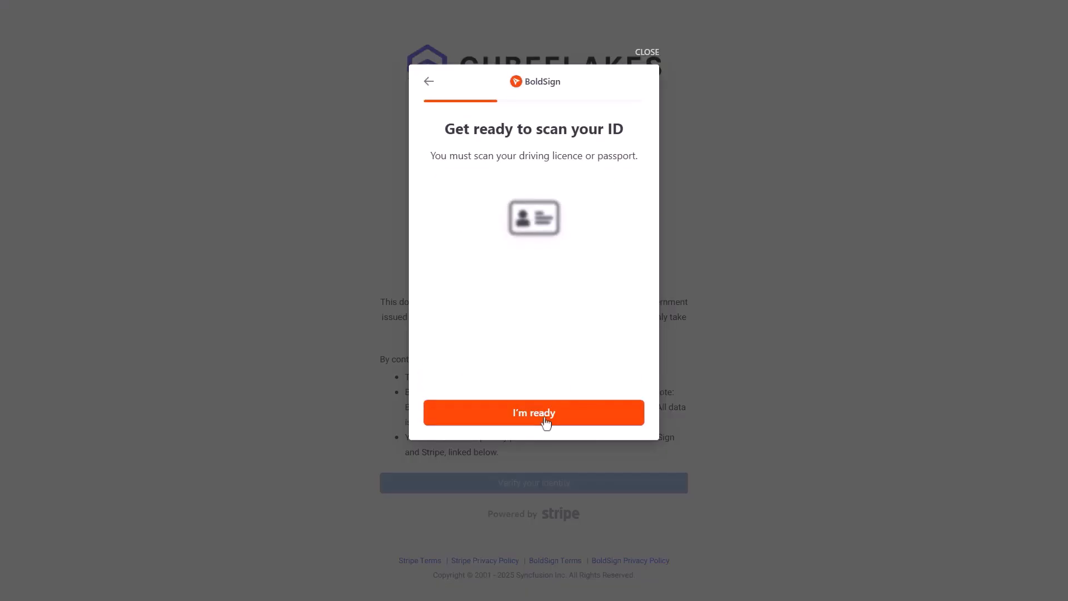
pyautogui.click(545, 421)
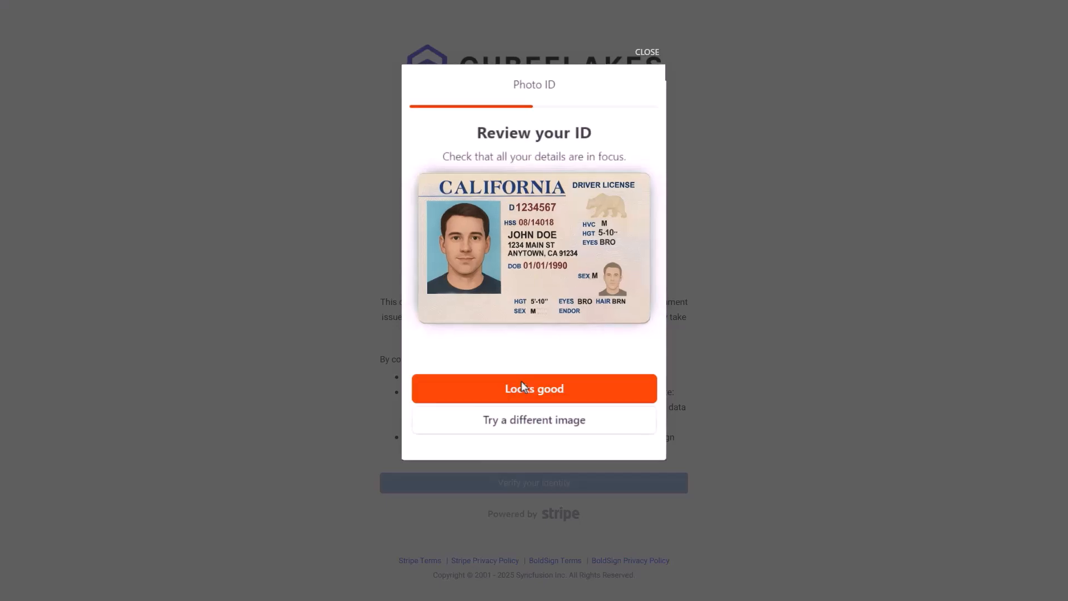
pyautogui.click(522, 382)
pyautogui.click(540, 416)
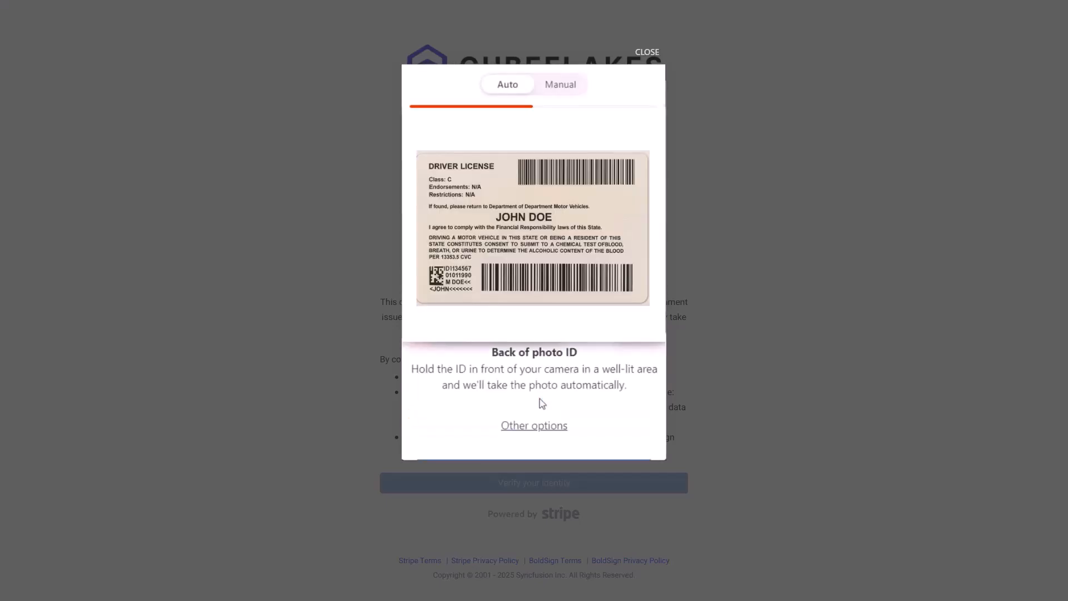
pyautogui.click(536, 388)
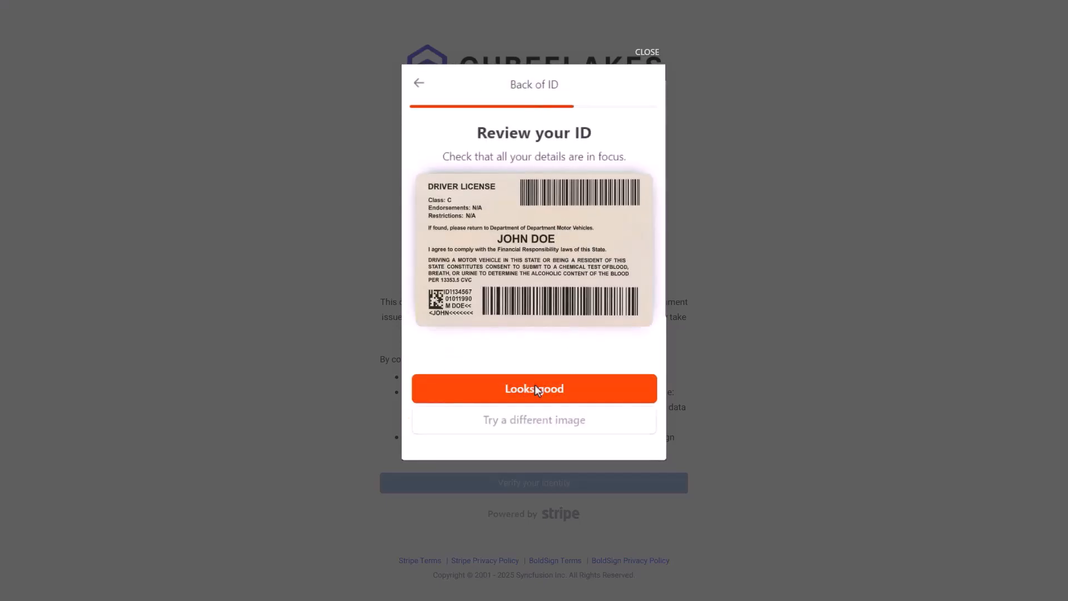
pyautogui.click(536, 390)
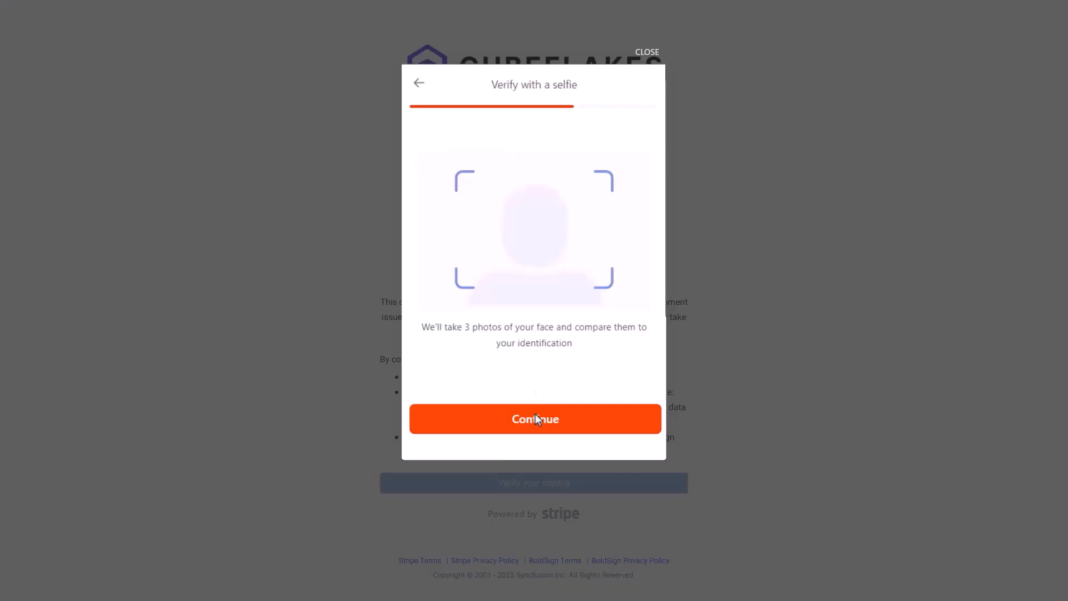
pyautogui.click(536, 416)
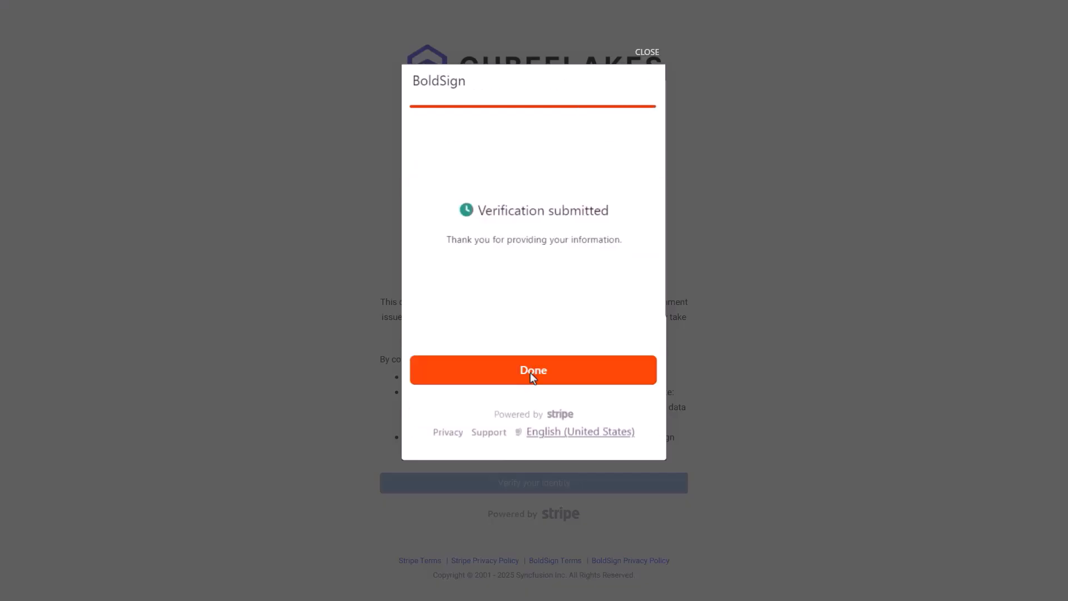
pyautogui.click(530, 371)
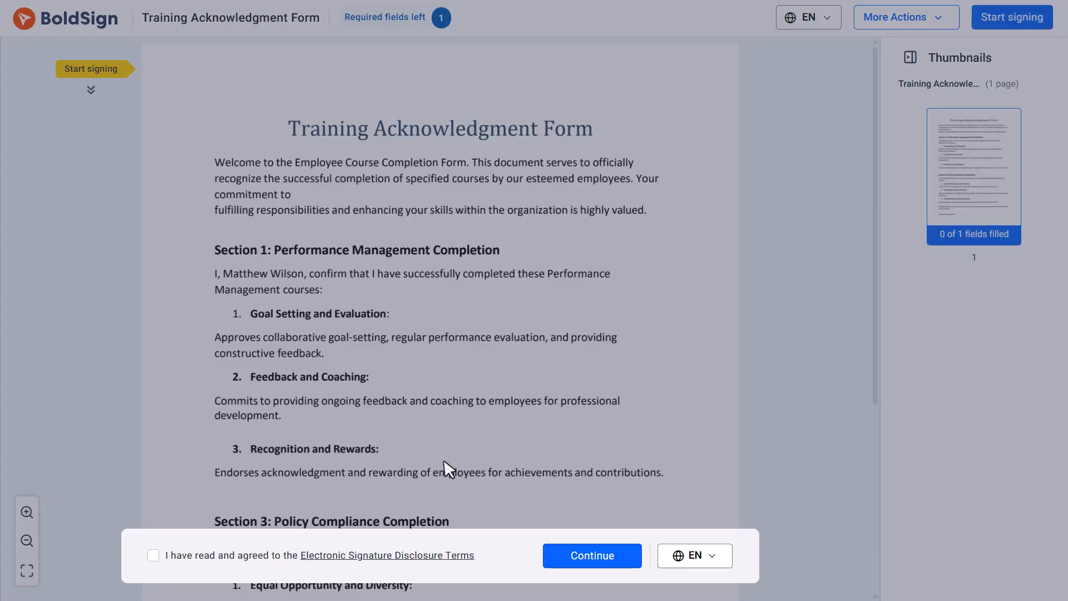
# Accept the e-signature disclosure, sign the Employee's Signature field, and finish the Training Acknowledgment Form
pyautogui.click(154, 556)
pyautogui.click(581, 557)
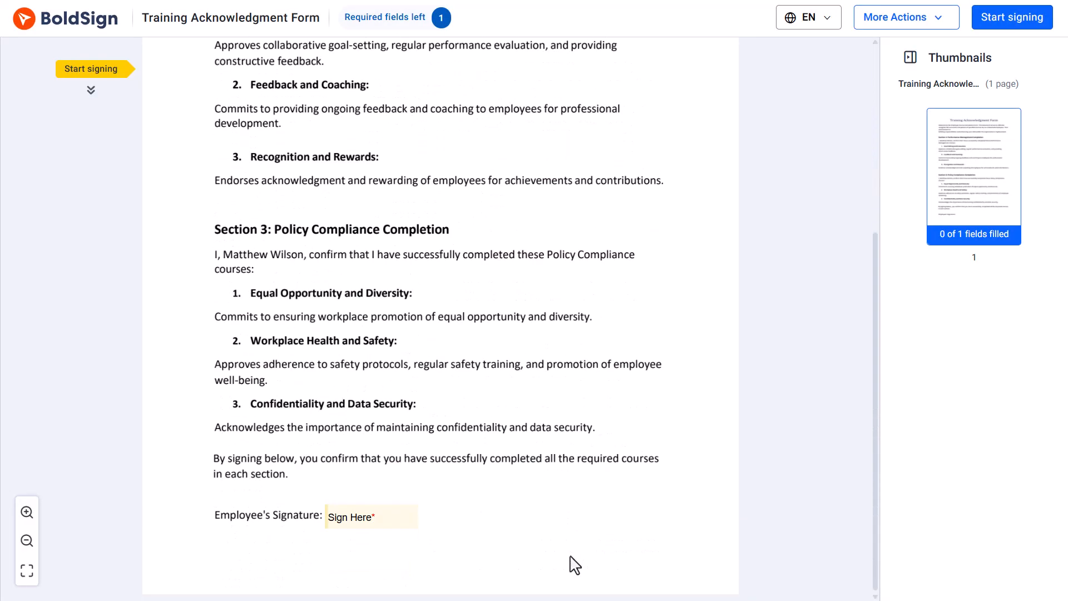
pyautogui.click(376, 524)
pyautogui.click(1001, 26)
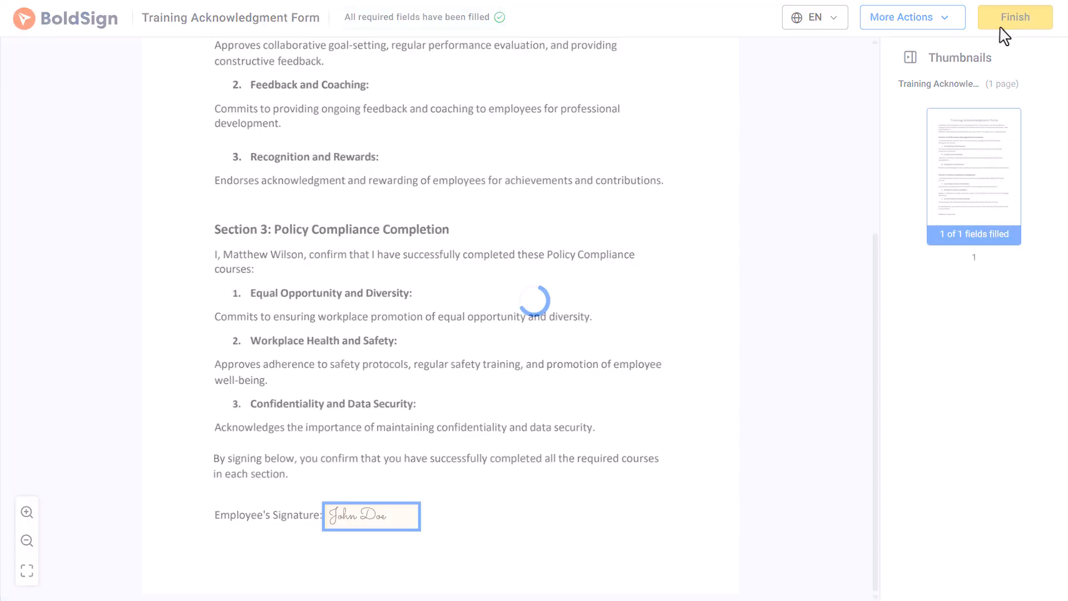